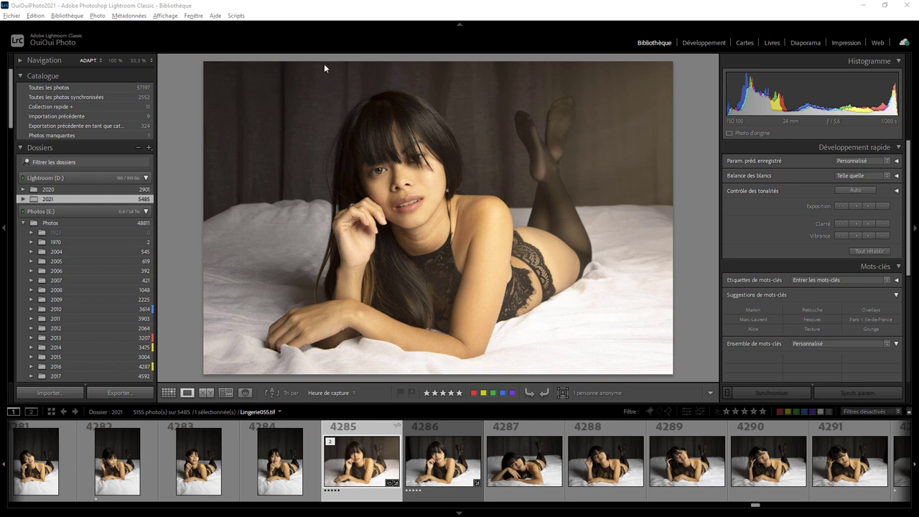
Step: Show the catalog settings' Général tab and reveal the catalog location in File Explorer
{"action": "left_click", "coordinate": [34, 15]}
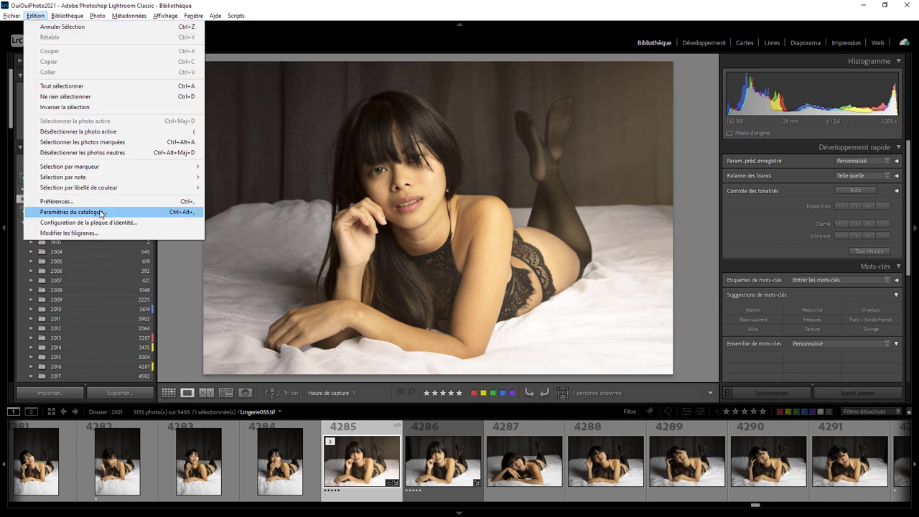
{"action": "left_click", "coordinate": [99, 212]}
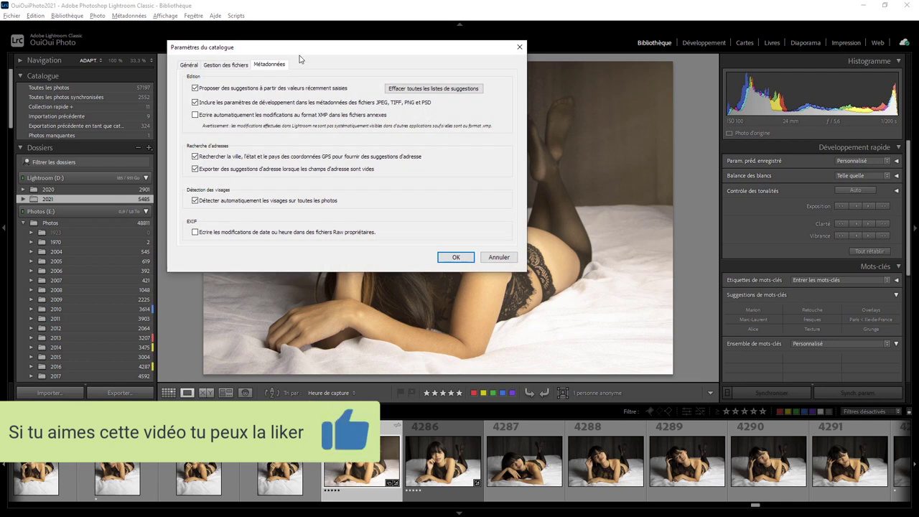
{"action": "left_click_drag", "start_coordinate": [307, 53], "coordinate": [480, 99]}
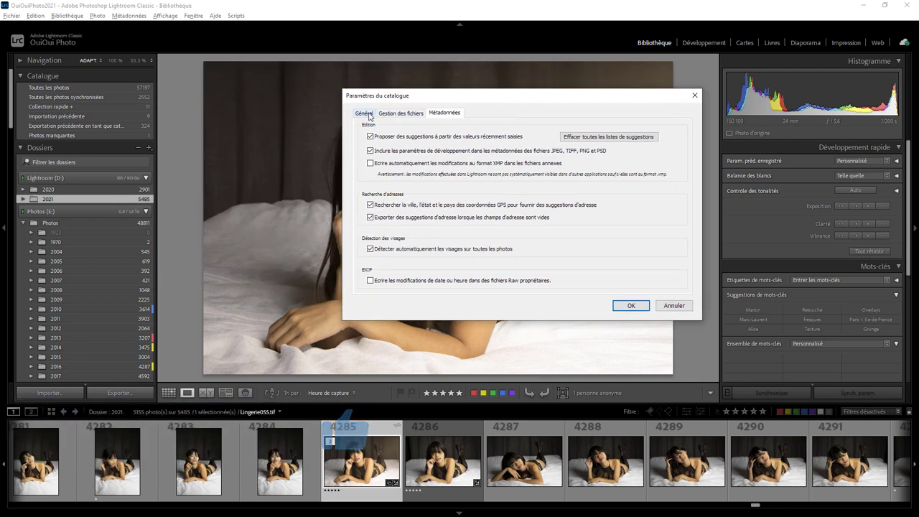
{"action": "left_click", "coordinate": [364, 113]}
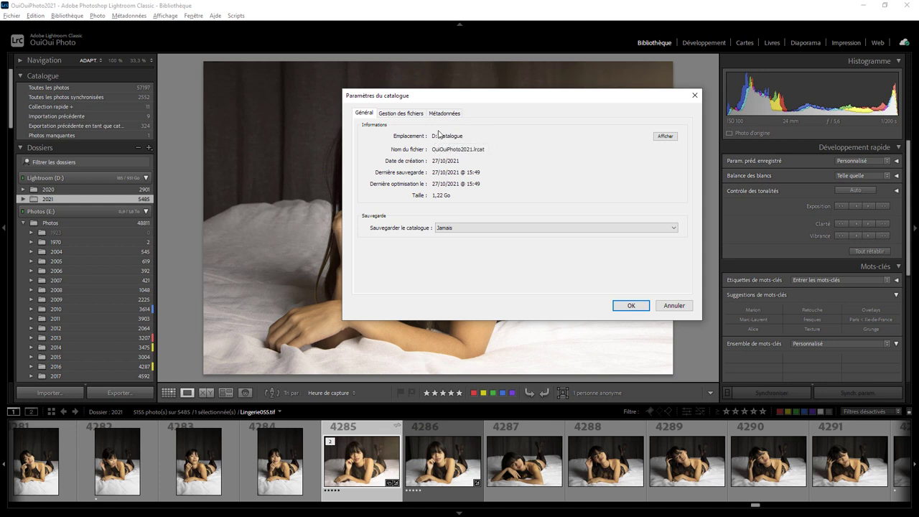
{"action": "left_click", "coordinate": [672, 138]}
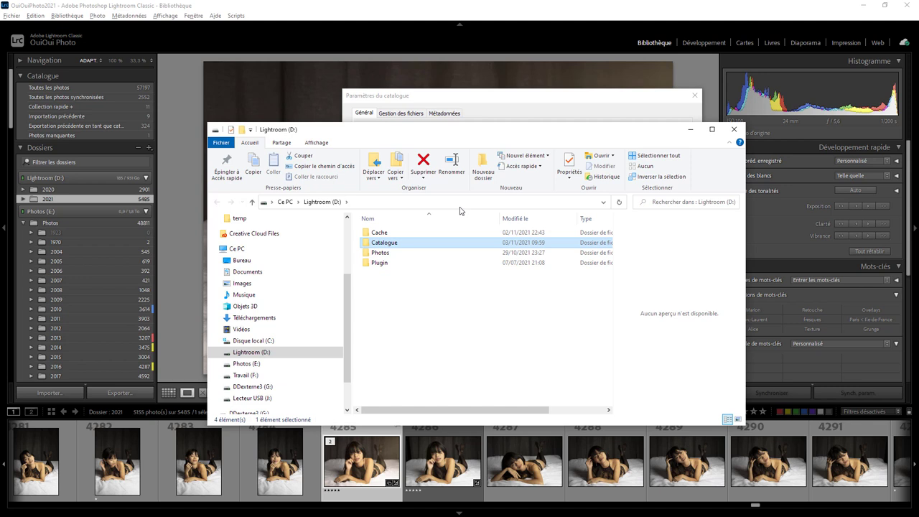
Step: Maximize File Explorer and open the Catalogue folder to inspect the catalog files
{"action": "left_click", "coordinate": [712, 130]}
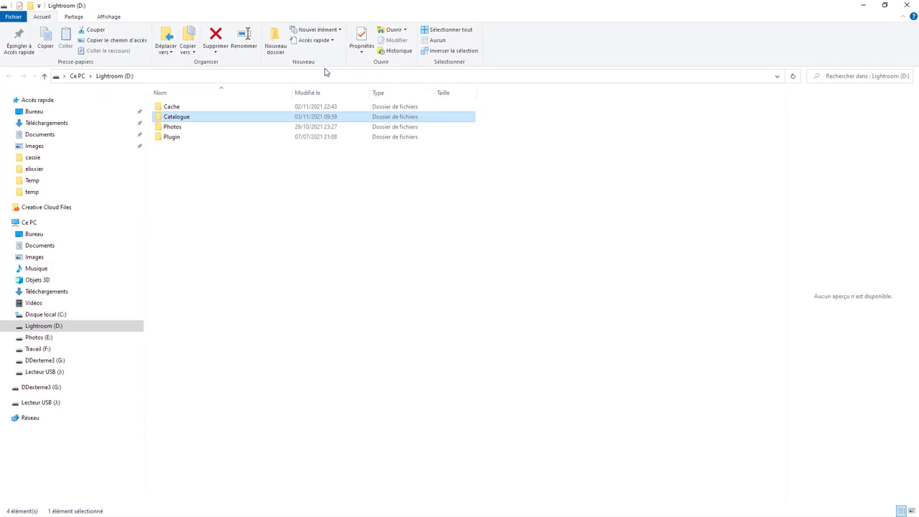
{"action": "double_click", "coordinate": [207, 124]}
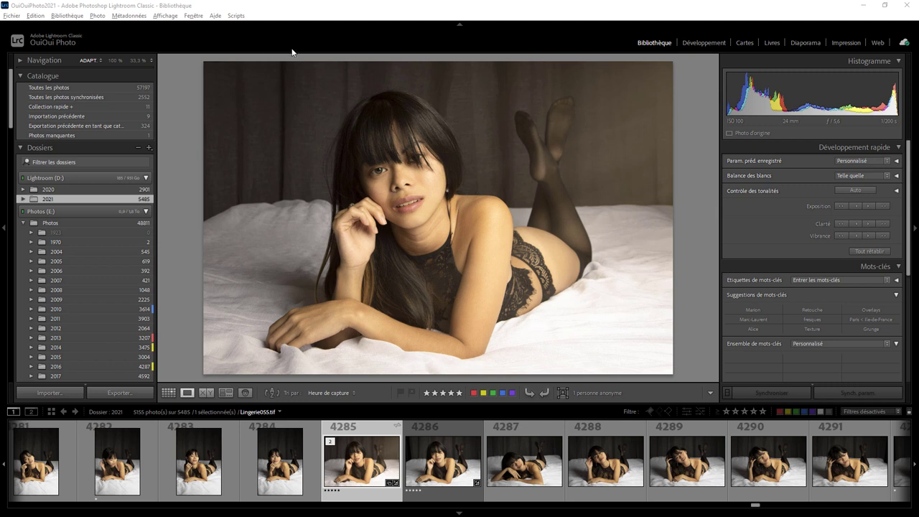
{"action": "left_click", "coordinate": [76, 17]}
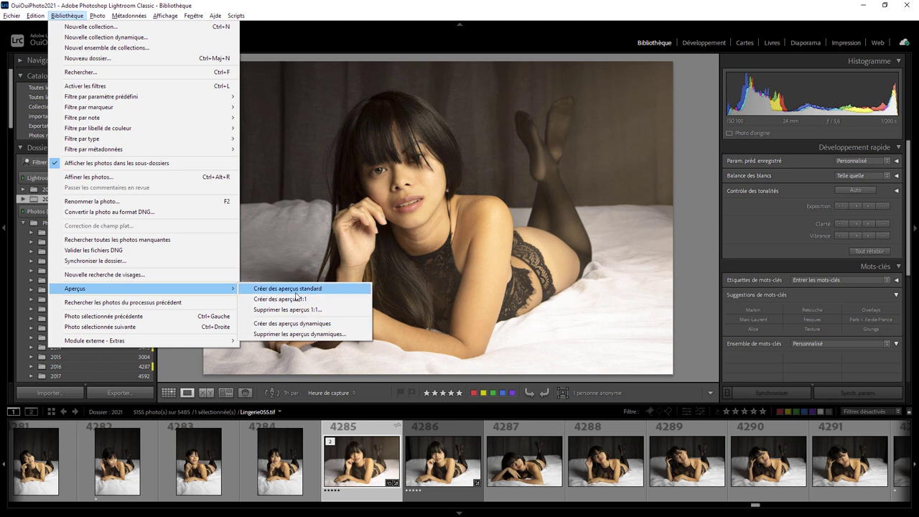
{"action": "mouse_move", "coordinate": [144, 288]}
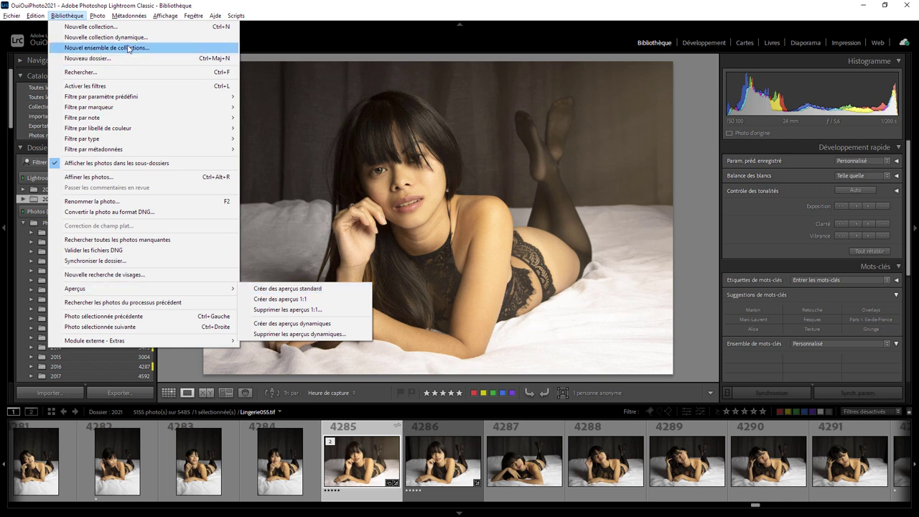
{"action": "left_click", "coordinate": [67, 15]}
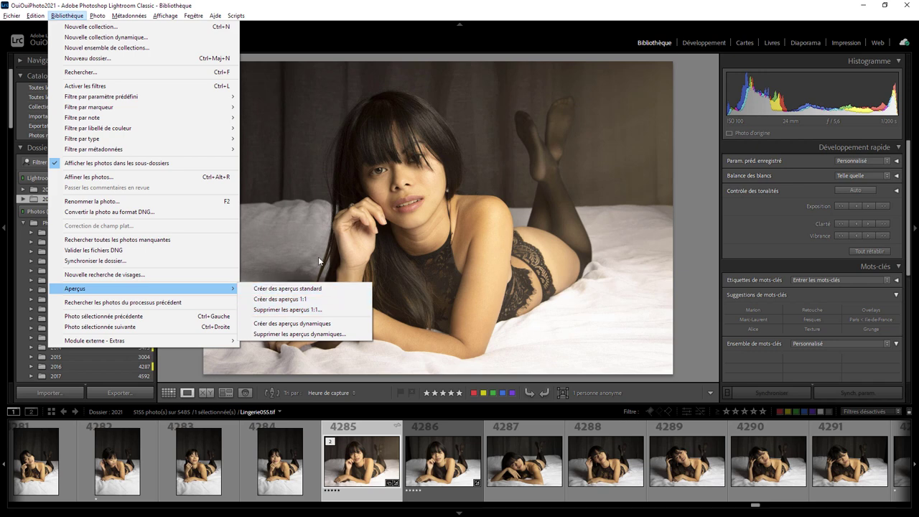
{"action": "left_click", "coordinate": [36, 16]}
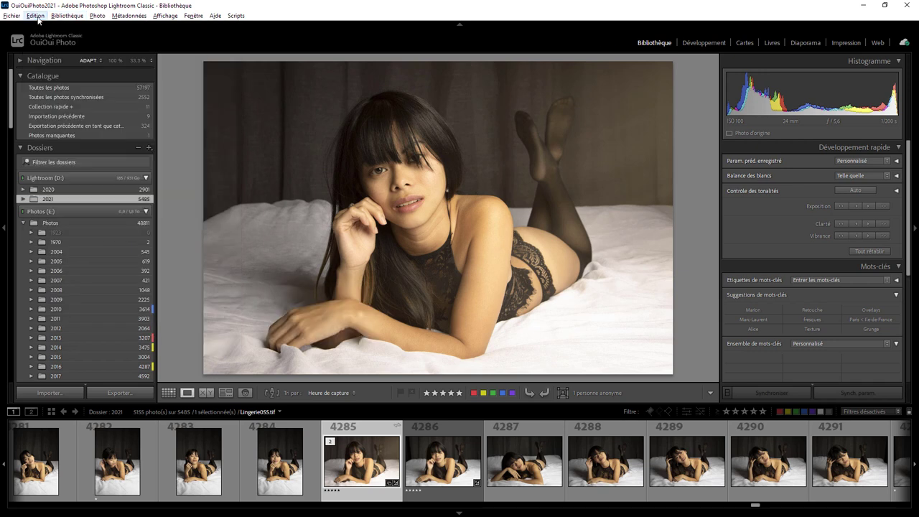
Step: Set the catalog backup to 'A chaque fermeture de Lightroom' in Paramètres du catalogue and confirm
{"action": "left_click", "coordinate": [36, 16]}
{"action": "left_click", "coordinate": [93, 213]}
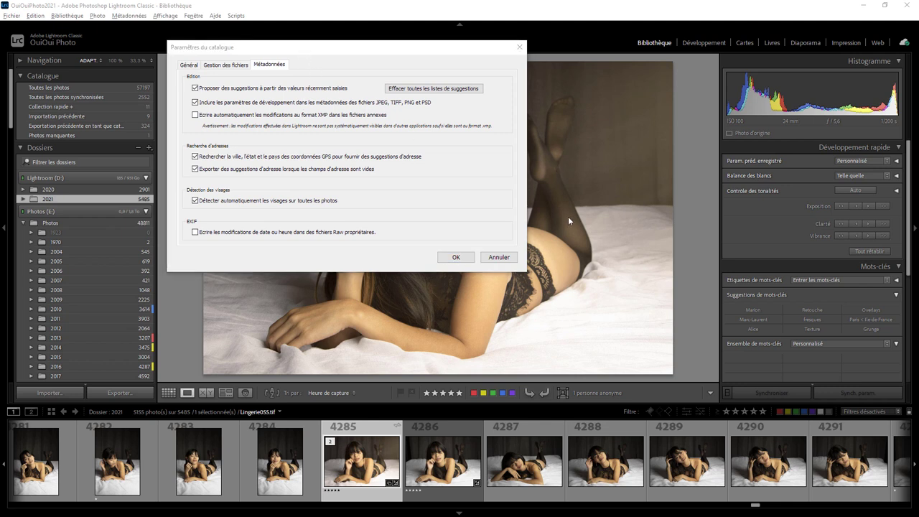
{"action": "left_click", "coordinate": [189, 66]}
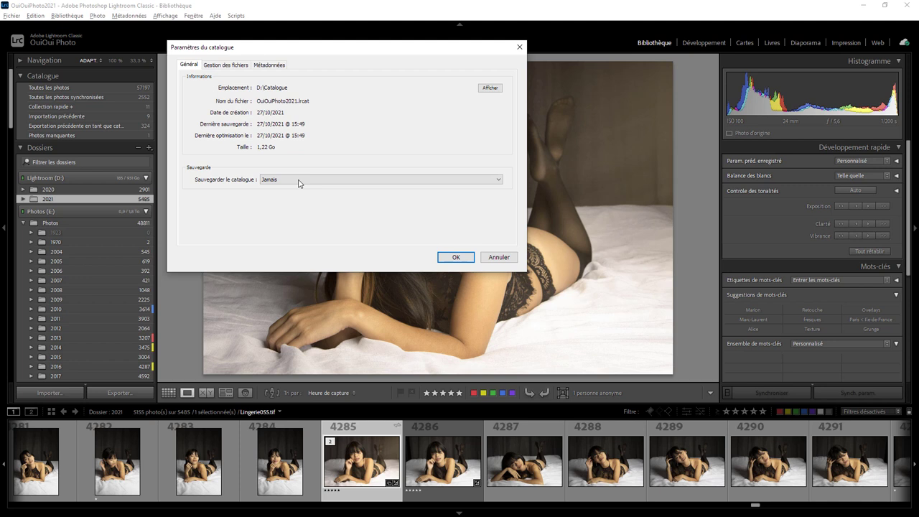
{"action": "left_click", "coordinate": [299, 180]}
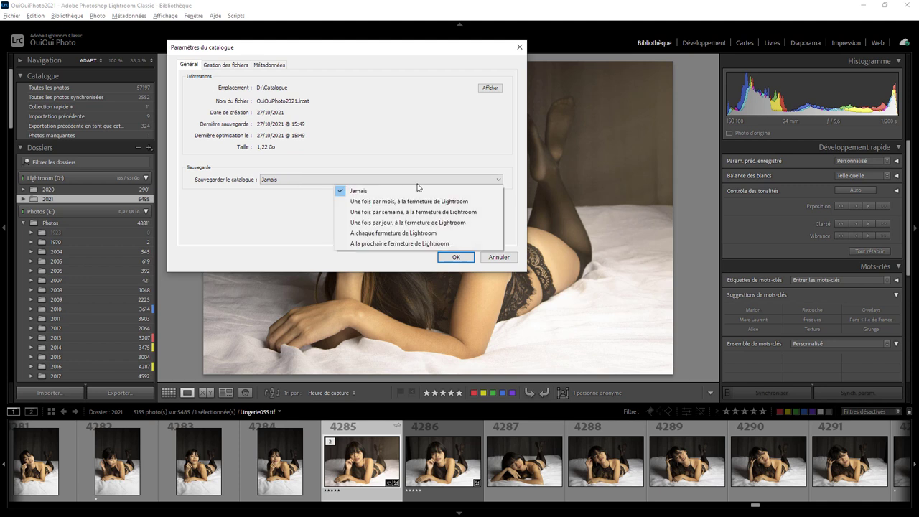
{"action": "left_click", "coordinate": [413, 232]}
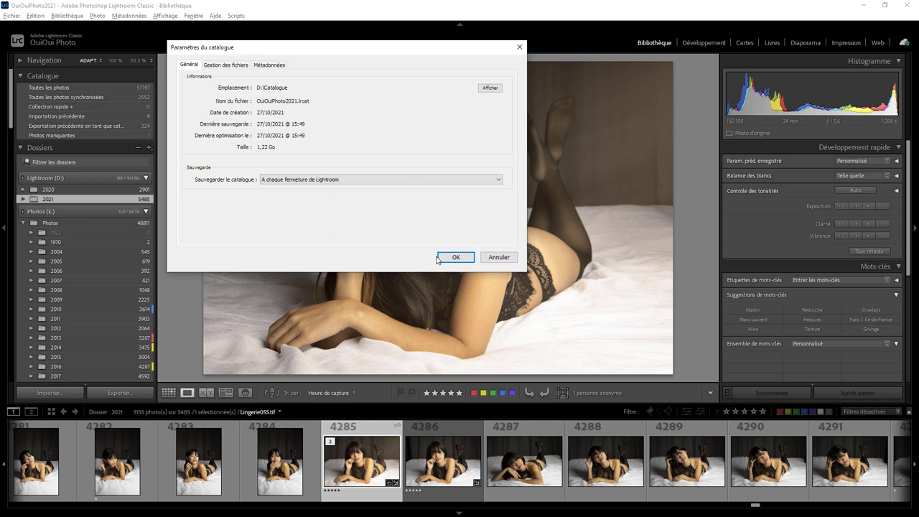
{"action": "left_click", "coordinate": [445, 257]}
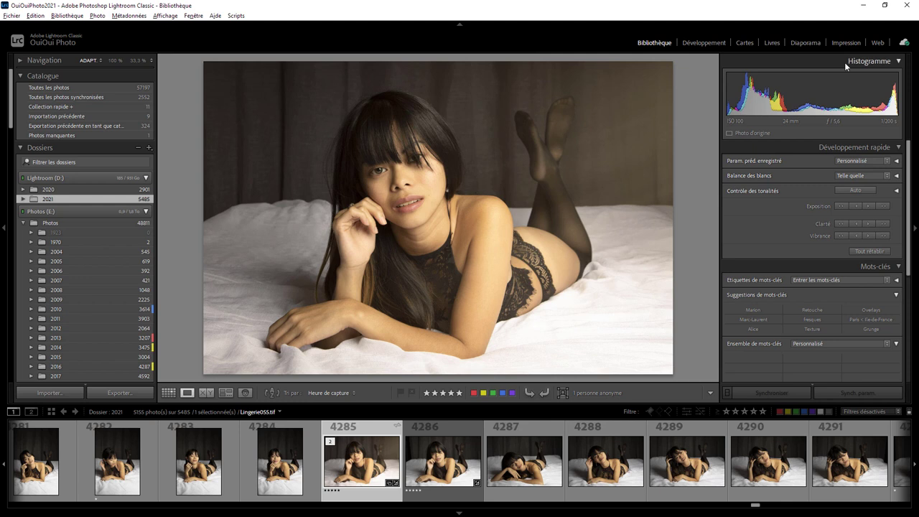
Step: Quit Lightroom to bring up the Sauvegarder le catalogue dialog and reposition it
{"action": "left_click", "coordinate": [909, 7]}
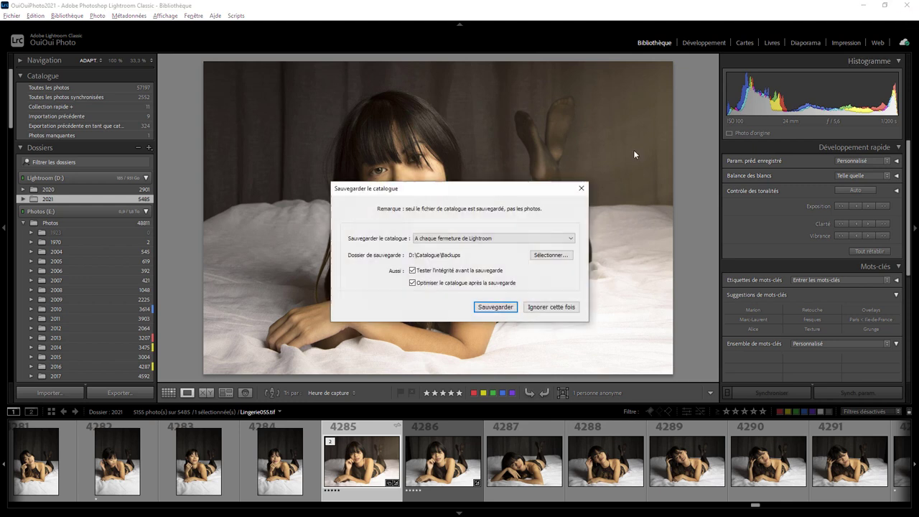
{"action": "left_click_drag", "start_coordinate": [511, 193], "coordinate": [447, 111]}
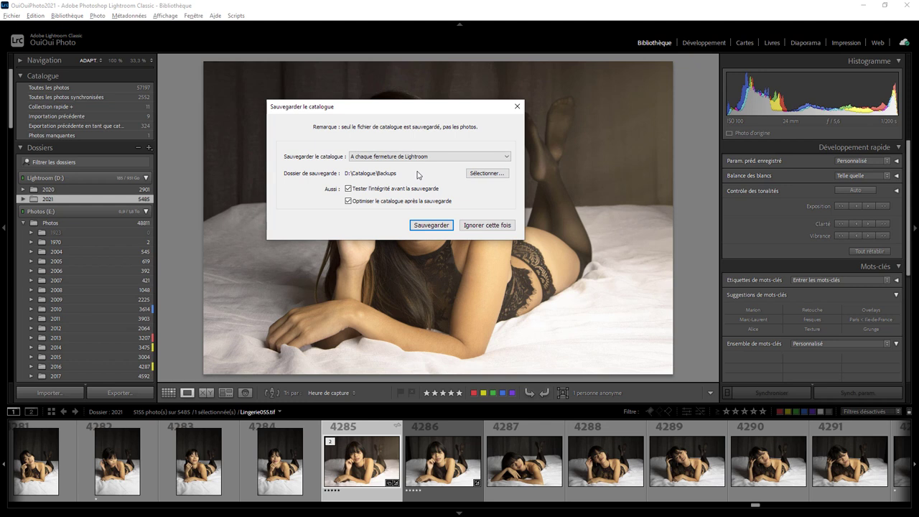
Step: Run the catalog backup into D:\Catalogue\Backups
{"action": "left_click", "coordinate": [442, 226]}
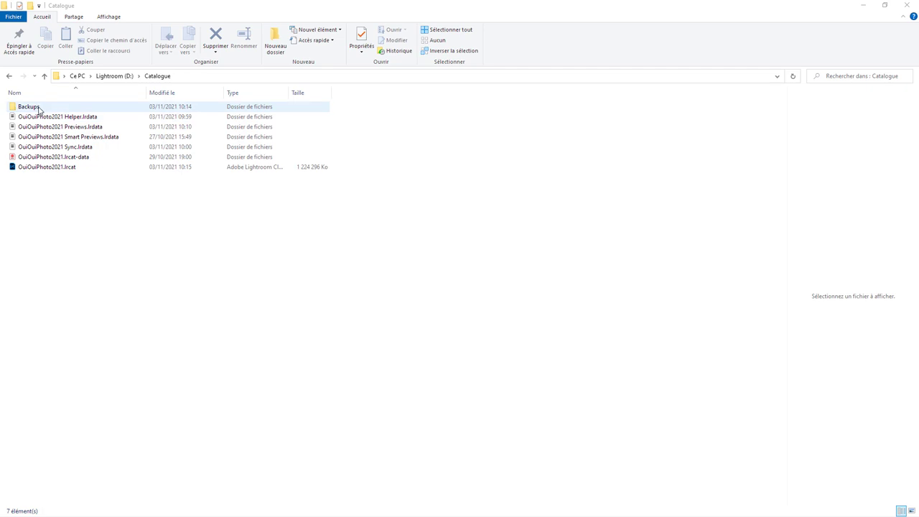
{"action": "double_click", "coordinate": [39, 107]}
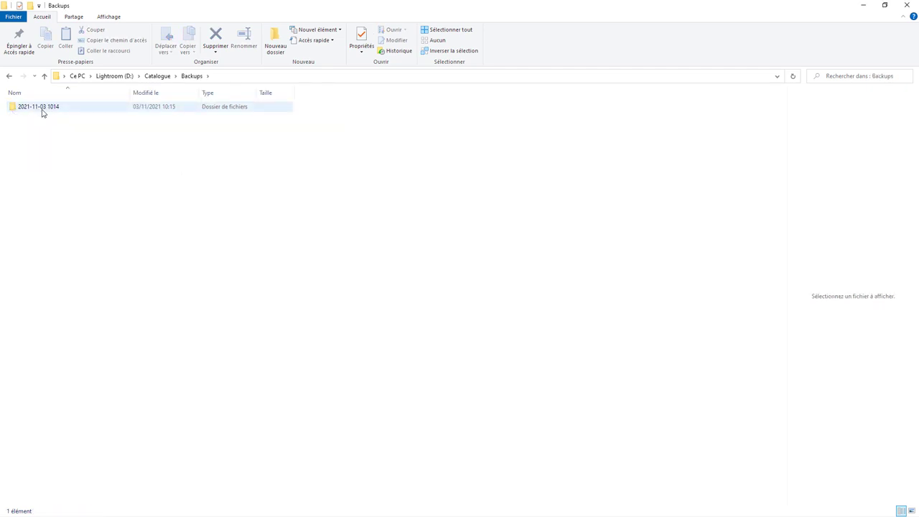
{"action": "double_click", "coordinate": [49, 110]}
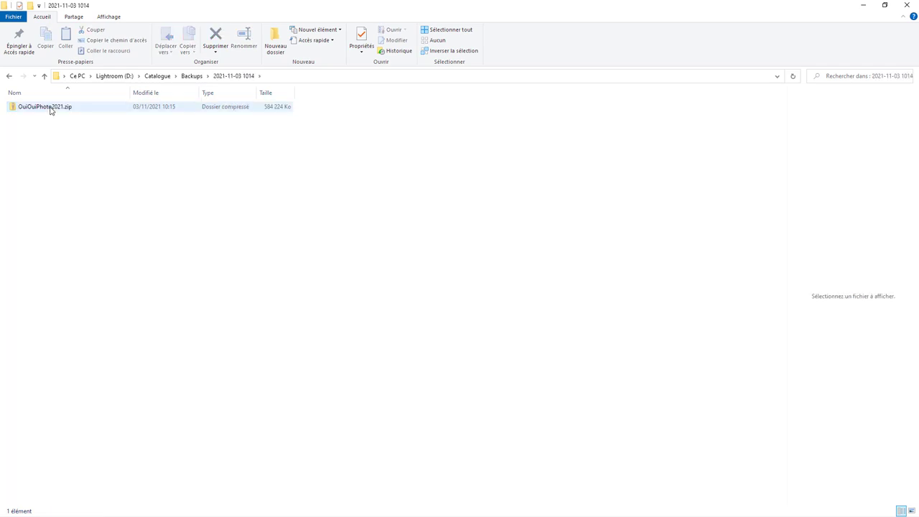
{"action": "double_click", "coordinate": [51, 109]}
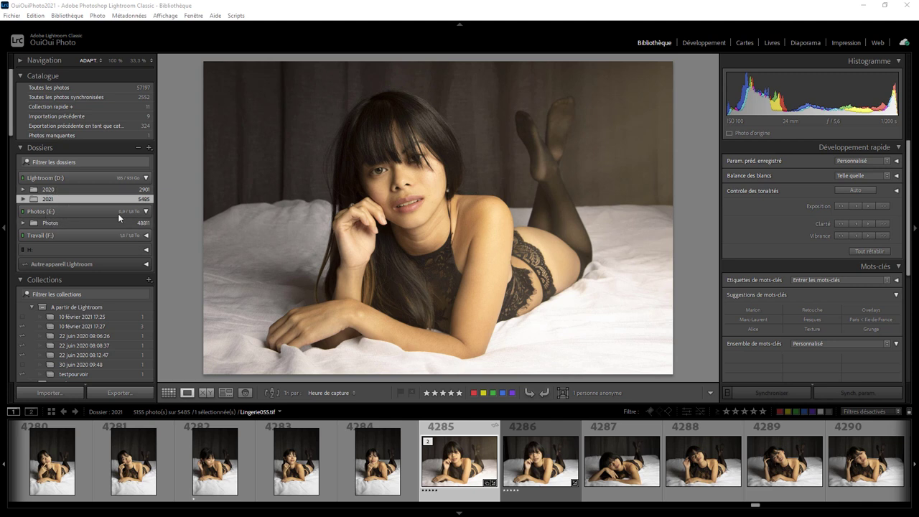
Step: Expand the Photos folder under Photos (E:) to list its year subfolders 1923–2017
{"action": "left_click", "coordinate": [146, 212]}
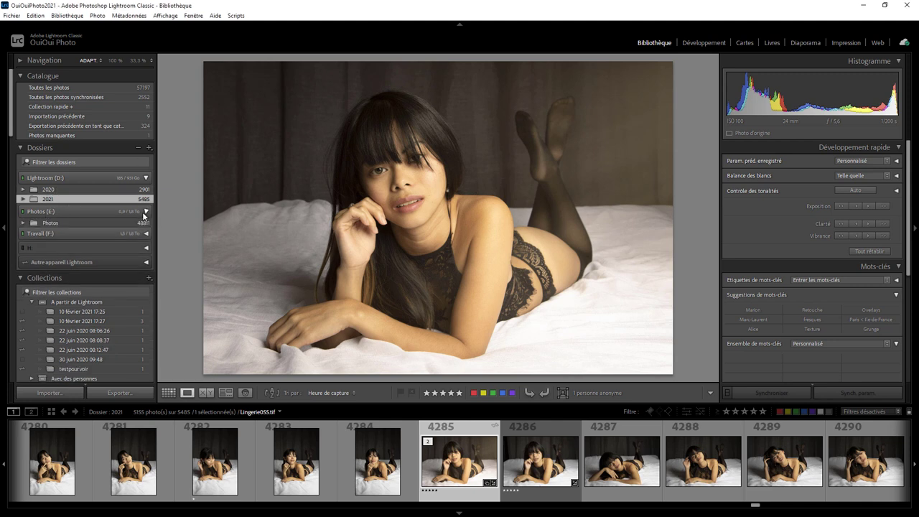
{"action": "left_click", "coordinate": [25, 223]}
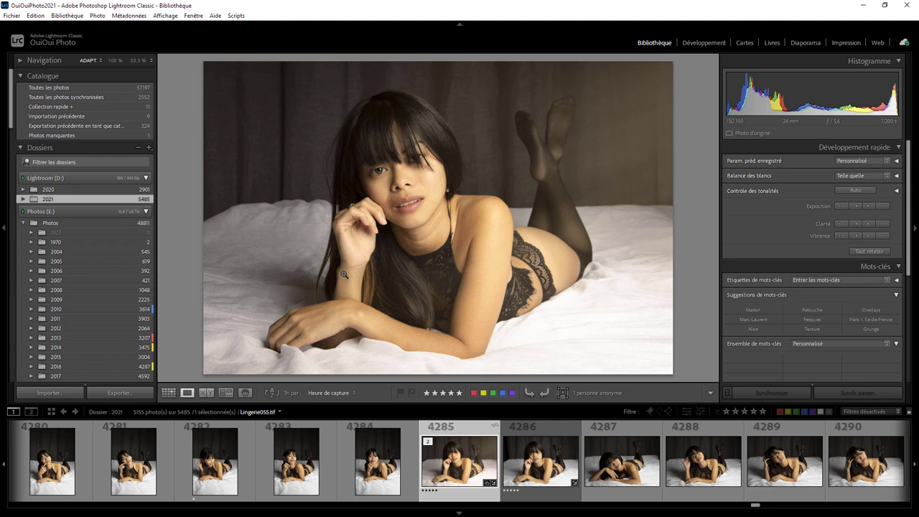
{"action": "right_click", "coordinate": [321, 166]}
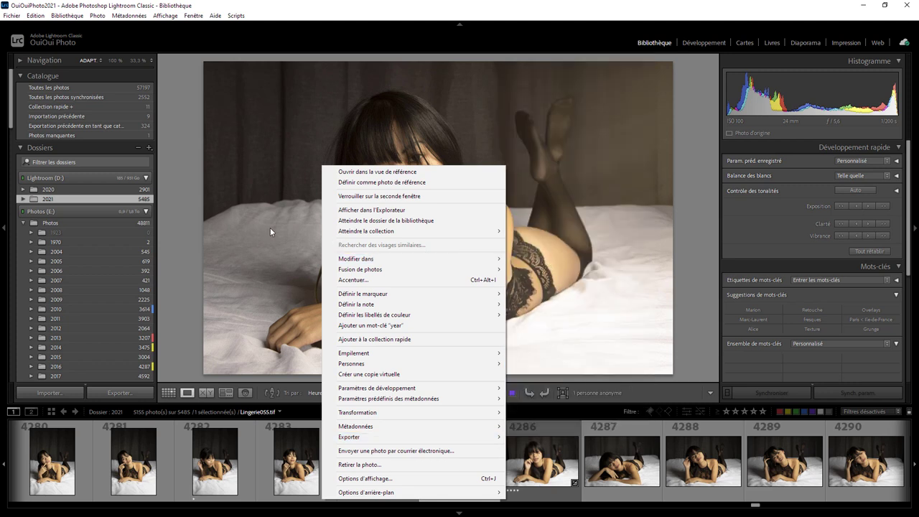
{"action": "left_click", "coordinate": [270, 228]}
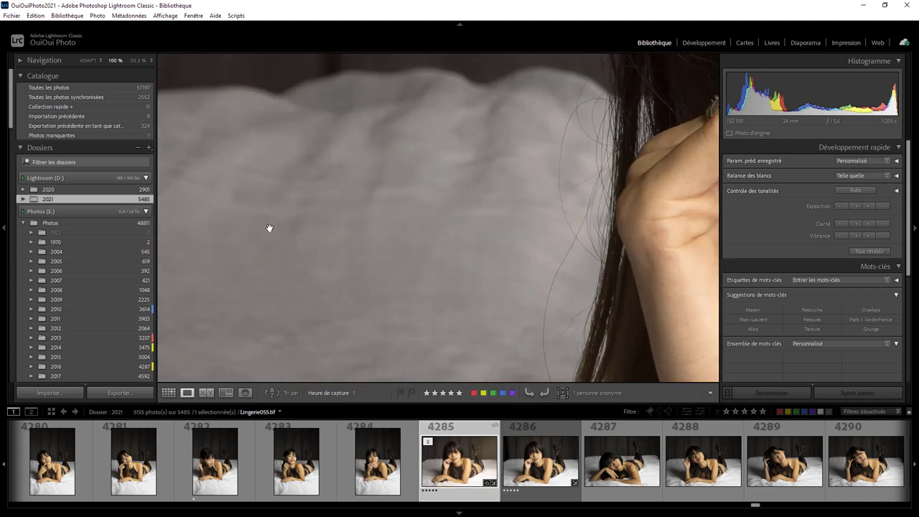
{"action": "left_click", "coordinate": [270, 228]}
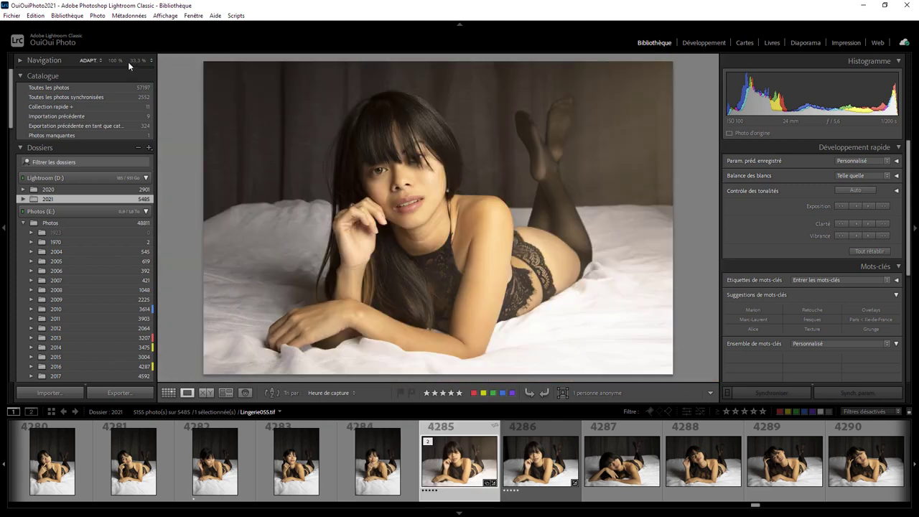
Step: Open Préférences on the Paramètres prédéfinis tab and reveal the Develop presets location
{"action": "left_click", "coordinate": [42, 18]}
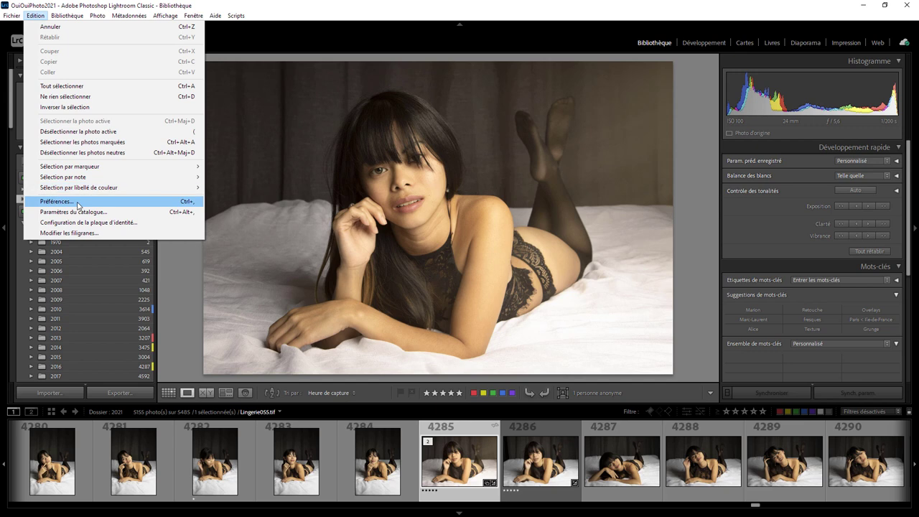
{"action": "left_click", "coordinate": [94, 202]}
{"action": "left_click_drag", "start_coordinate": [471, 138], "coordinate": [272, 59]}
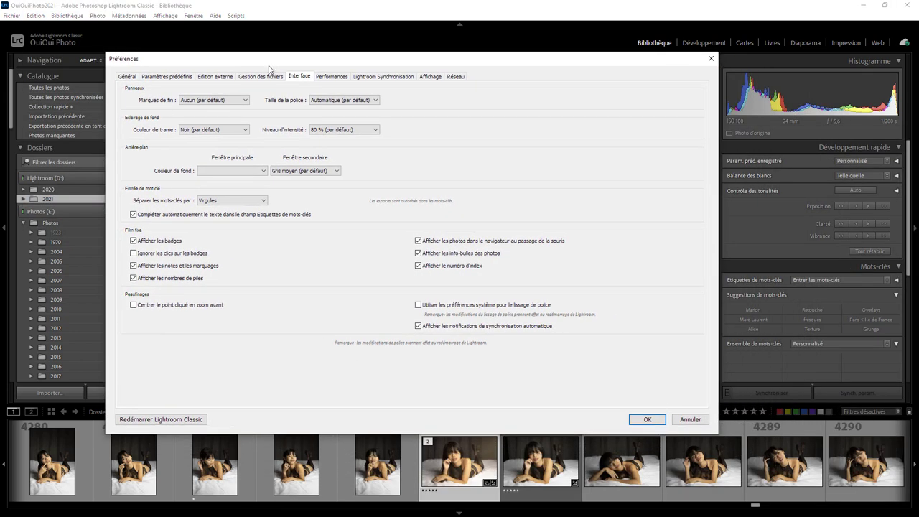
{"action": "left_click", "coordinate": [167, 76]}
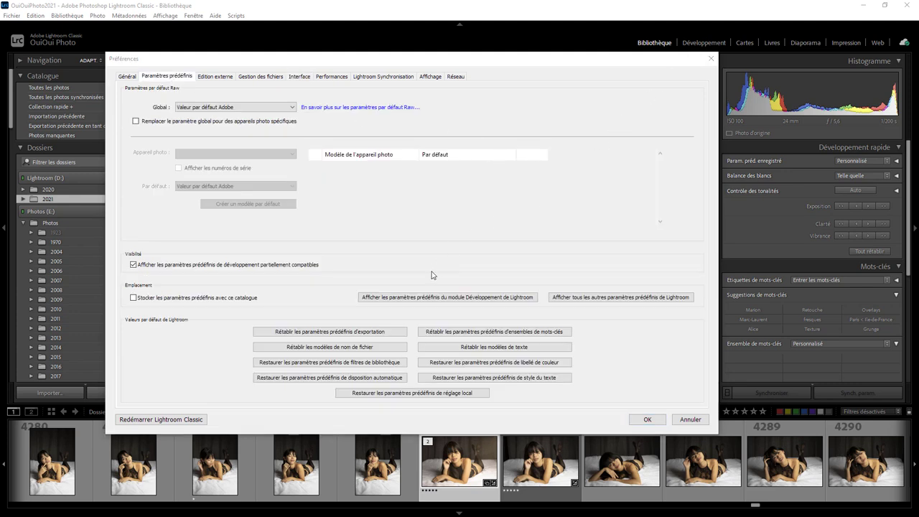
{"action": "left_click", "coordinate": [403, 301]}
Step: Open the Develop presets' Settings folder in File Explorer, then return to Lightroom
{"action": "left_click", "coordinate": [420, 302]}
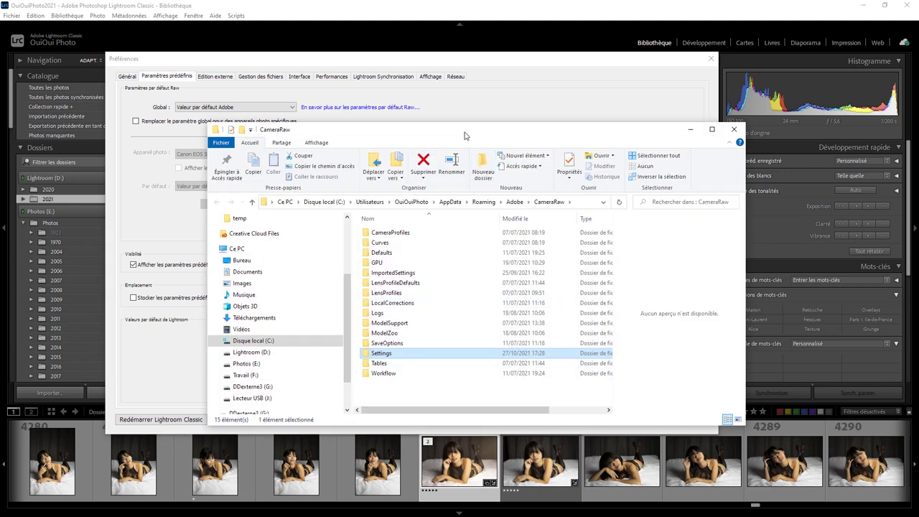
{"action": "left_click_drag", "start_coordinate": [454, 131], "coordinate": [362, 87]}
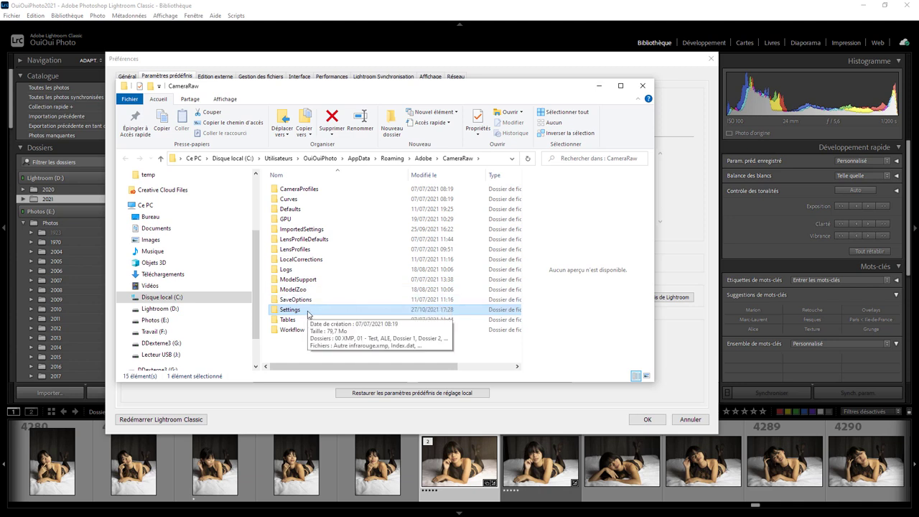
{"action": "double_click", "coordinate": [308, 313]}
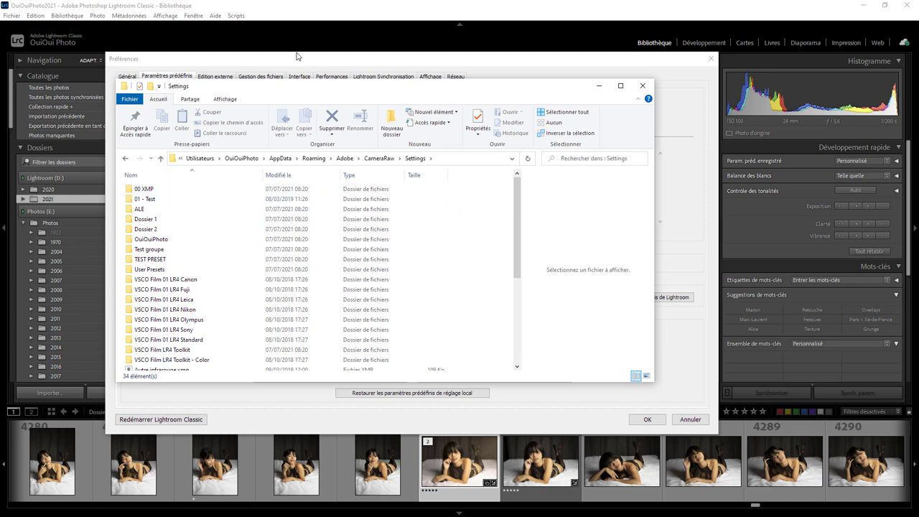
{"action": "left_click", "coordinate": [311, 10]}
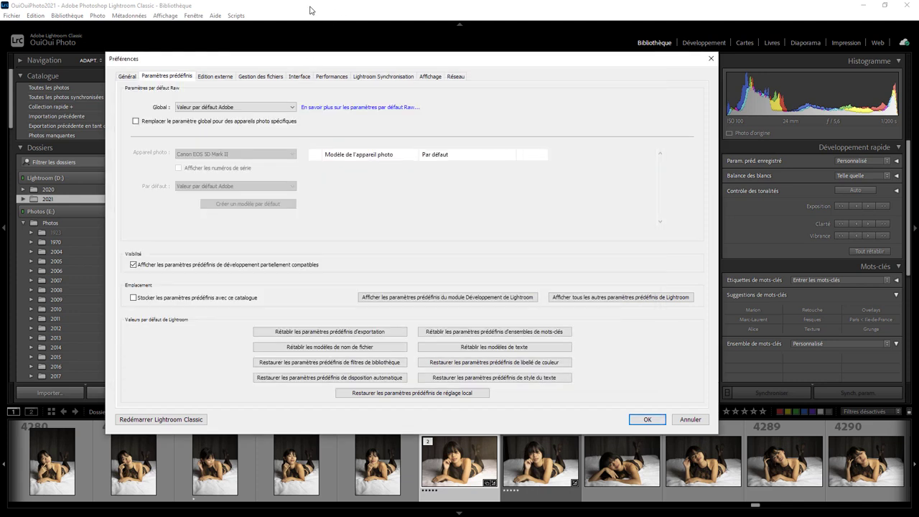
Step: Close Préférences and expand the user presets in the Develop module
{"action": "left_click", "coordinate": [691, 420]}
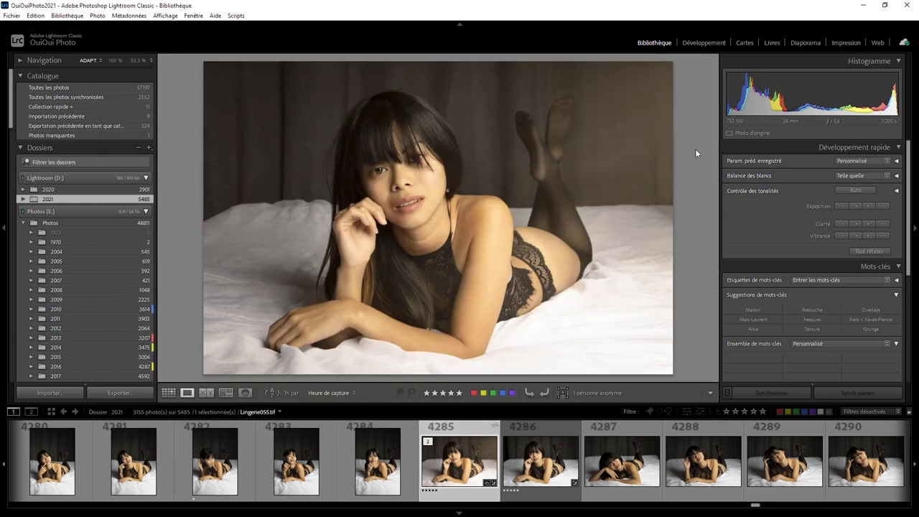
{"action": "left_click", "coordinate": [712, 43]}
{"action": "left_click", "coordinate": [37, 210]}
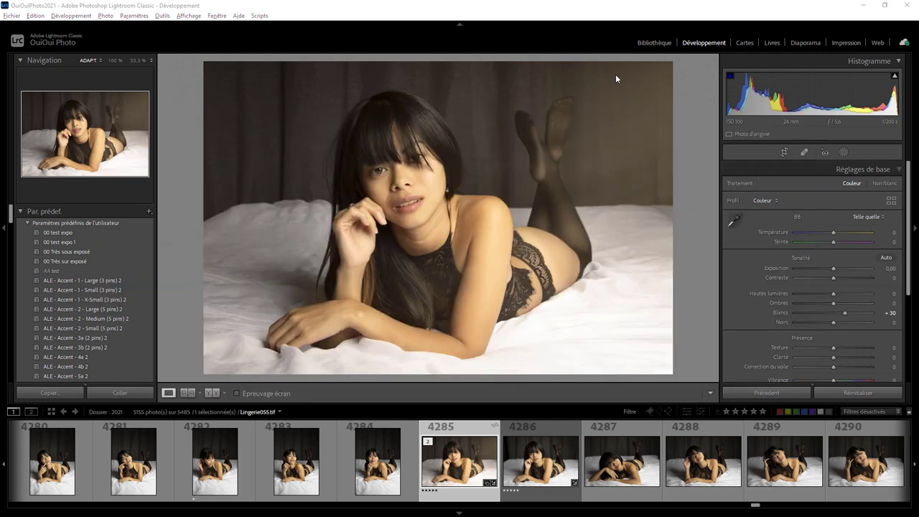
Step: Go up to the CameraRaw folder in File Explorer, then close Explorer
{"action": "key", "text": "alt+Tab"}
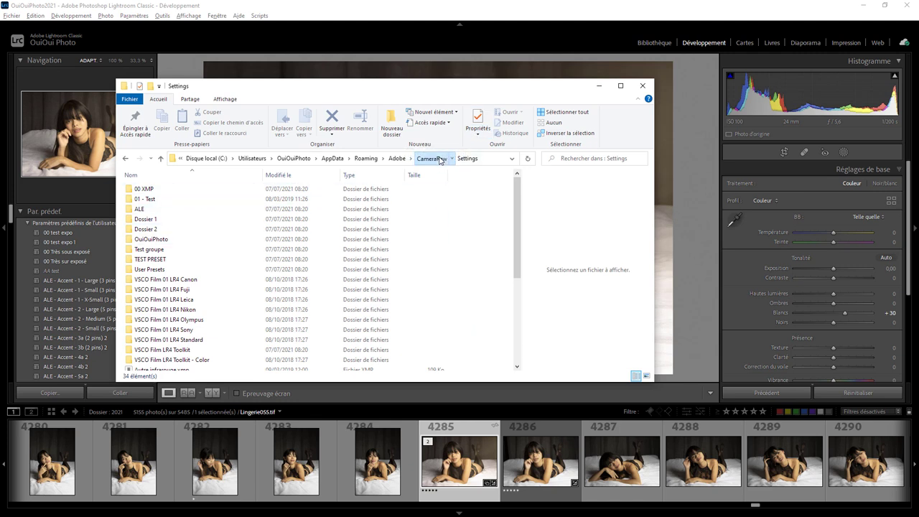
{"action": "left_click", "coordinate": [432, 160]}
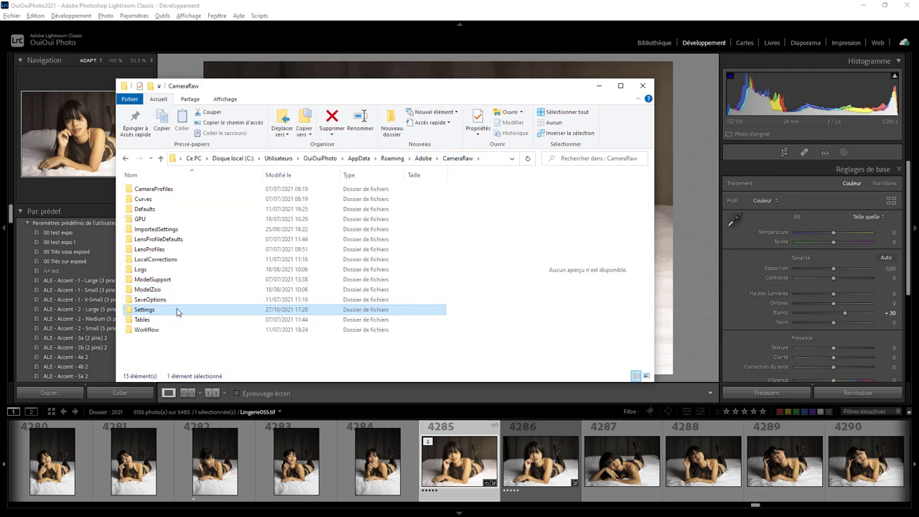
{"action": "mouse_move", "coordinate": [145, 310]}
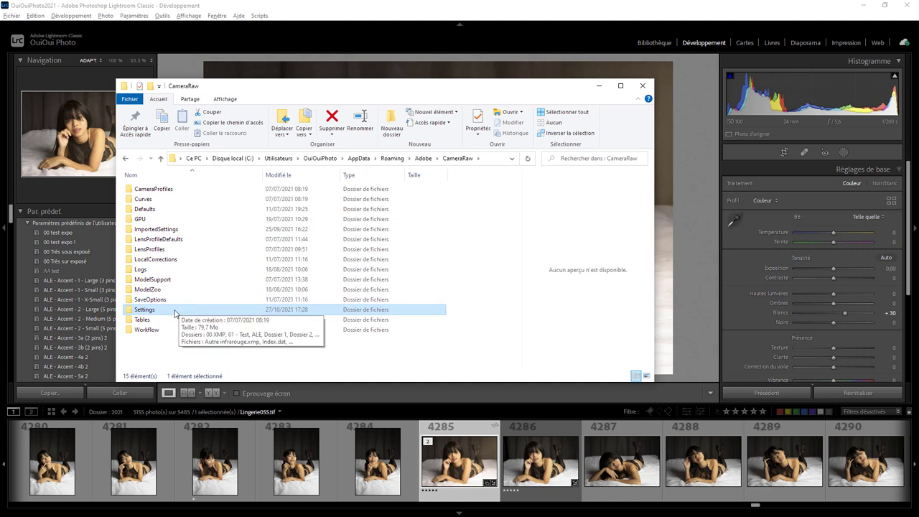
{"action": "left_click", "coordinate": [642, 85]}
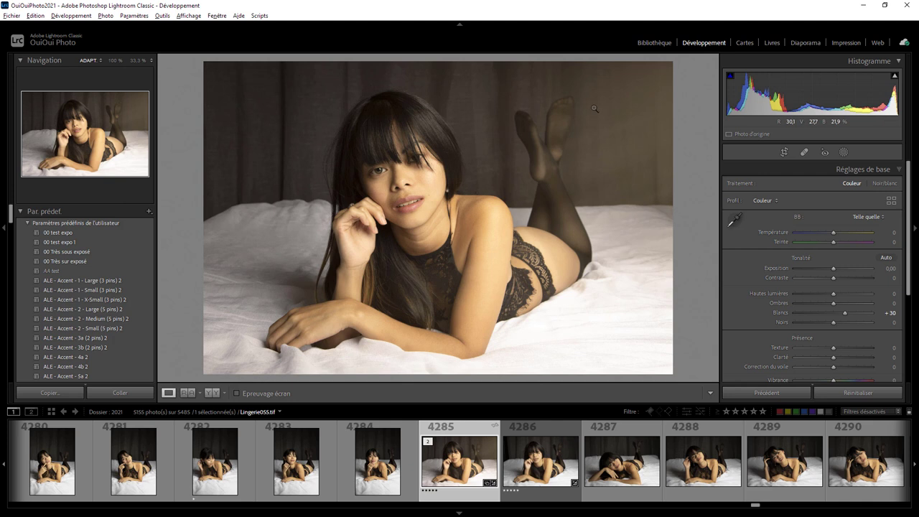
Step: From the Paramètres prédéfinis preferences, show all other Lightroom presets in File Explorer
{"action": "left_click", "coordinate": [32, 16]}
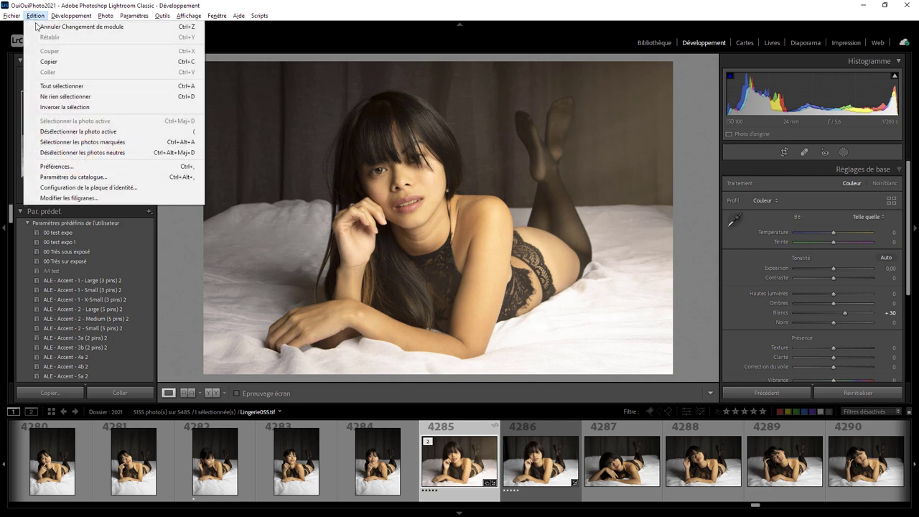
{"action": "left_click", "coordinate": [66, 167]}
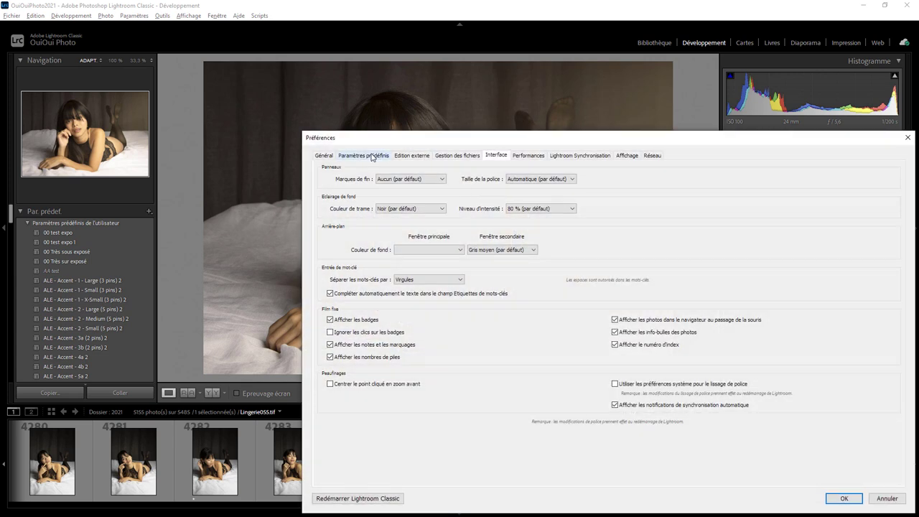
{"action": "left_click", "coordinate": [372, 158]}
{"action": "left_click_drag", "start_coordinate": [534, 135], "coordinate": [369, 91]}
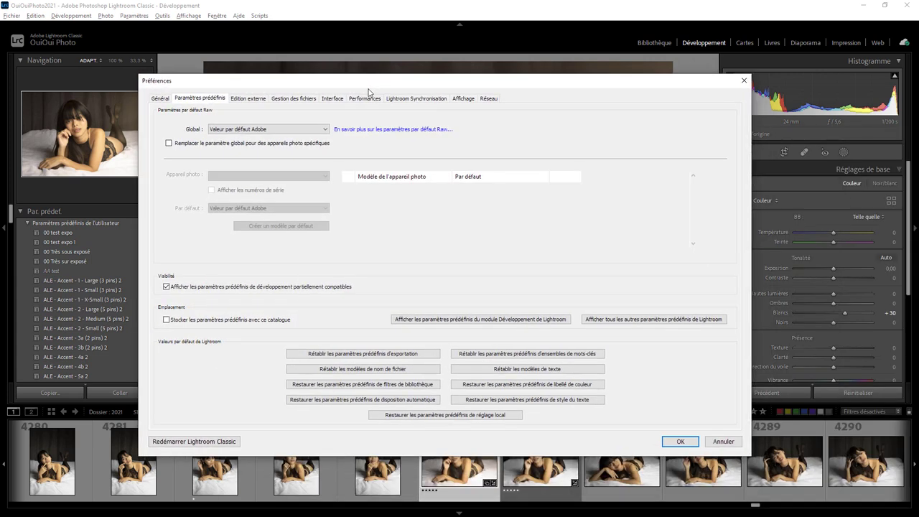
{"action": "left_click", "coordinate": [677, 322]}
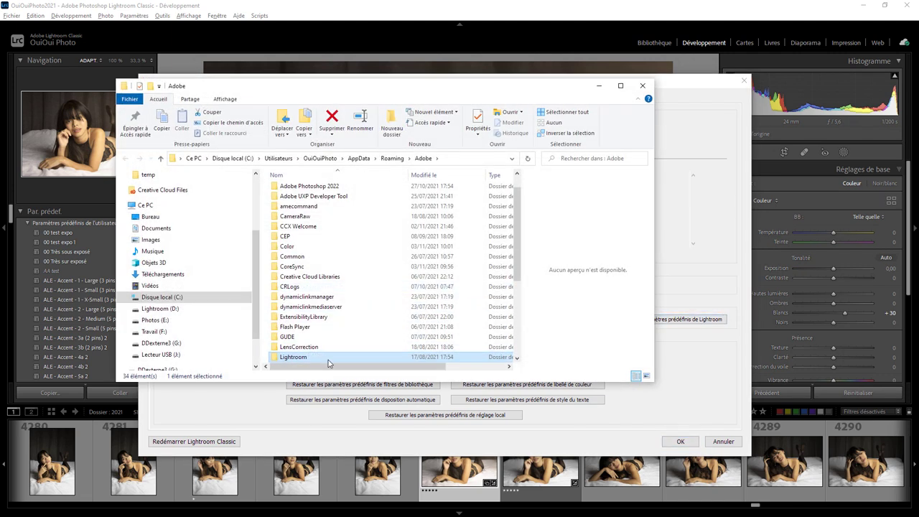
Step: Maximize Explorer, open the Lightroom folder, browse its preset folders, and return to its top
{"action": "left_click", "coordinate": [622, 86]}
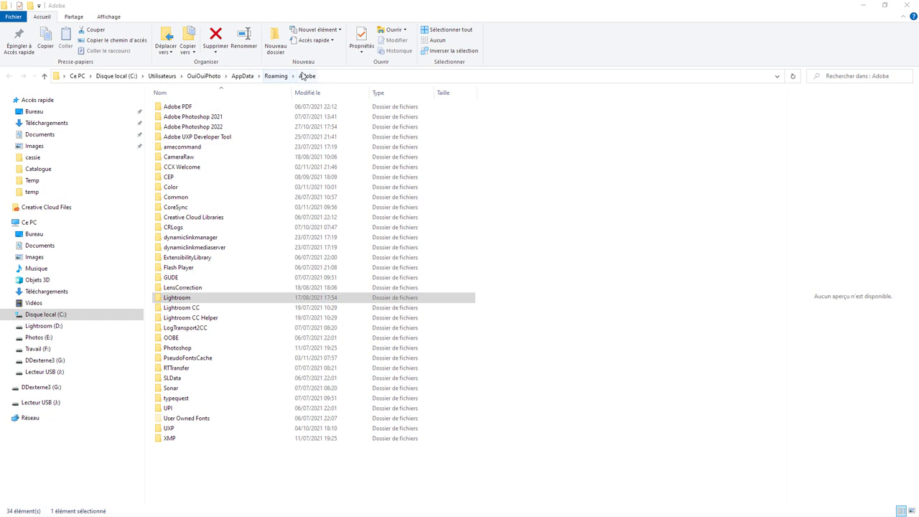
{"action": "left_click", "coordinate": [185, 298]}
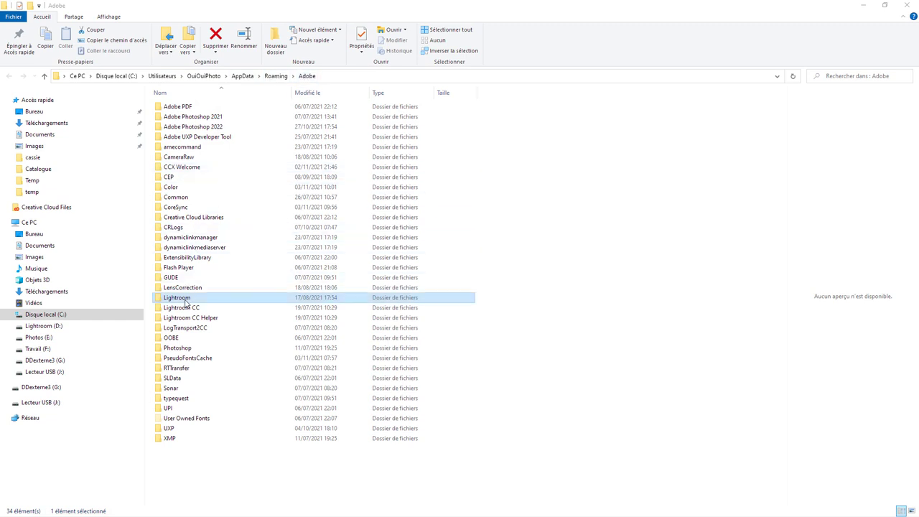
{"action": "double_click", "coordinate": [186, 301]}
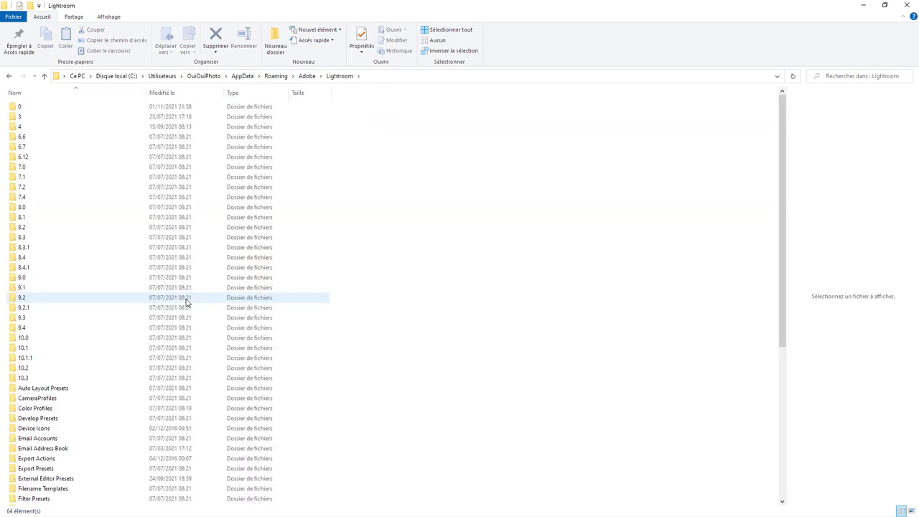
{"action": "scroll", "coordinate": [99, 324], "scroll_direction": "down", "scroll_amount": 4}
{"action": "scroll", "coordinate": [101, 318], "scroll_direction": "down", "scroll_amount": 2}
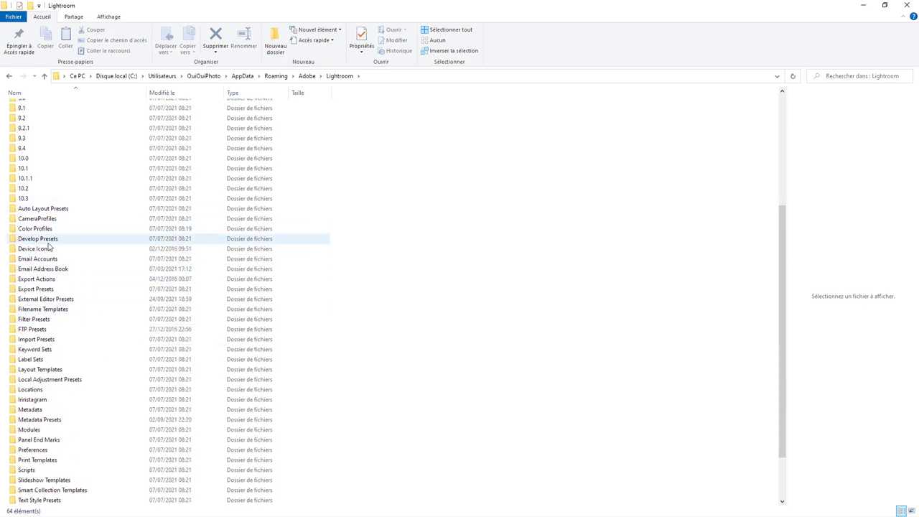
{"action": "scroll", "coordinate": [51, 244], "scroll_direction": "down", "scroll_amount": 2}
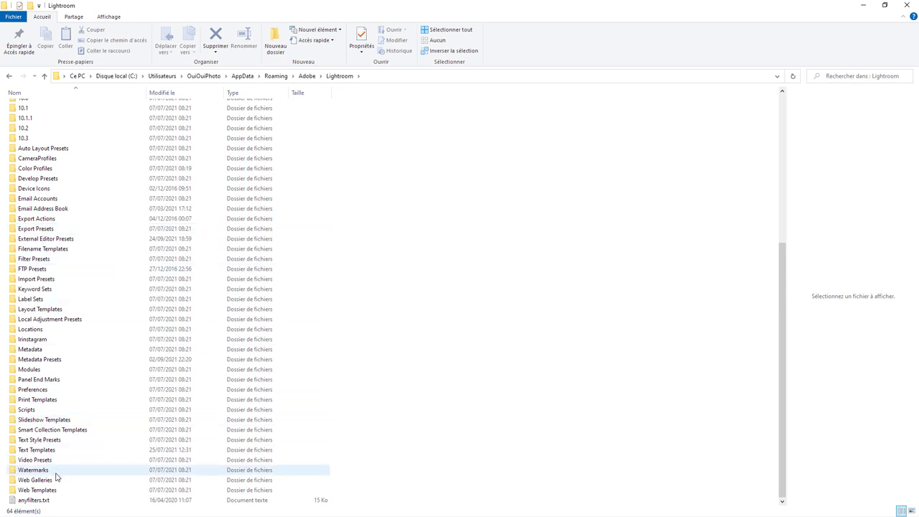
{"action": "scroll", "coordinate": [64, 273], "scroll_direction": "up", "scroll_amount": 6}
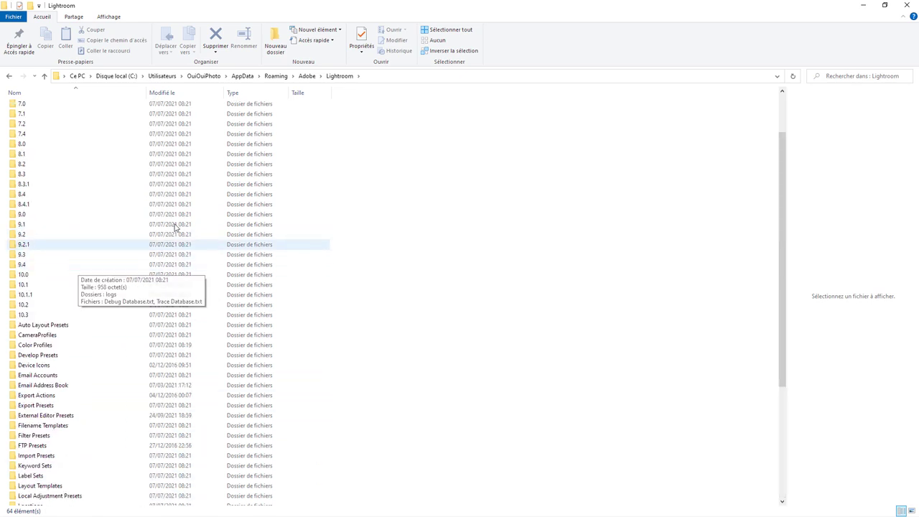
{"action": "left_click", "coordinate": [337, 76]}
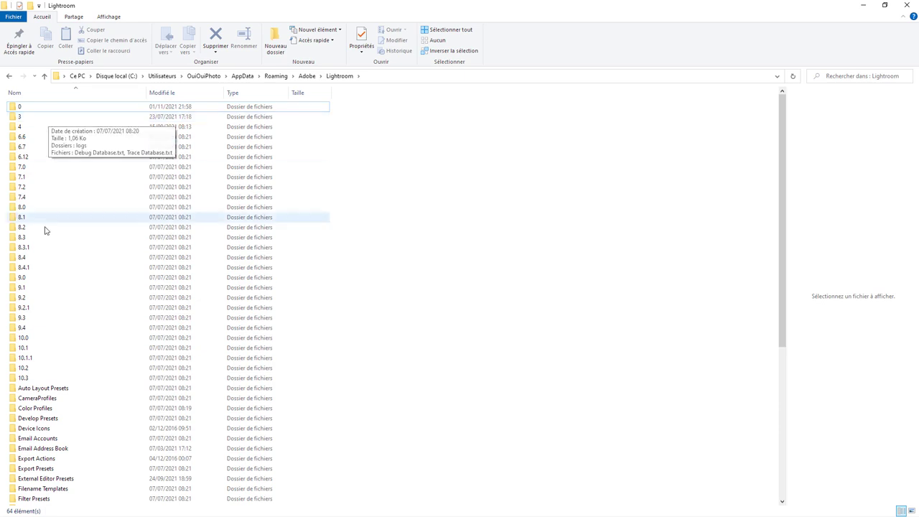
{"action": "left_click", "coordinate": [58, 378]}
{"action": "double_click", "coordinate": [59, 378]}
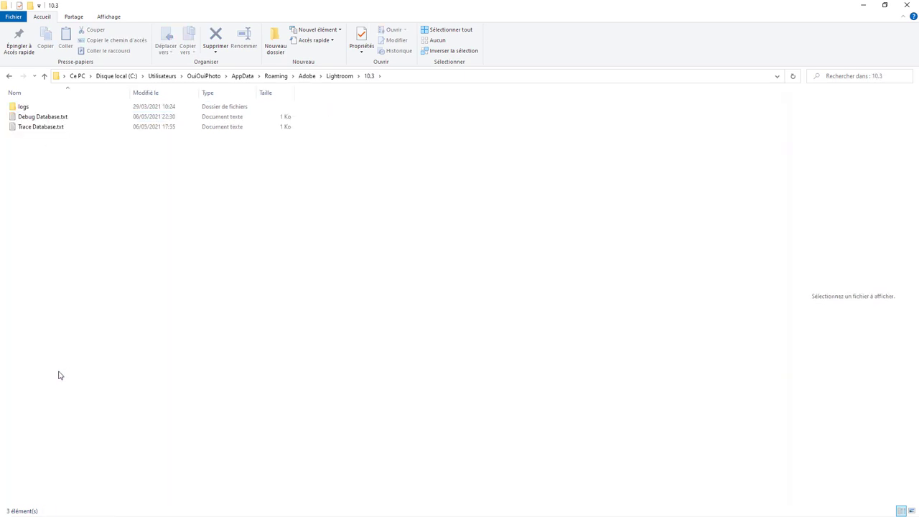
{"action": "double_click", "coordinate": [25, 107]}
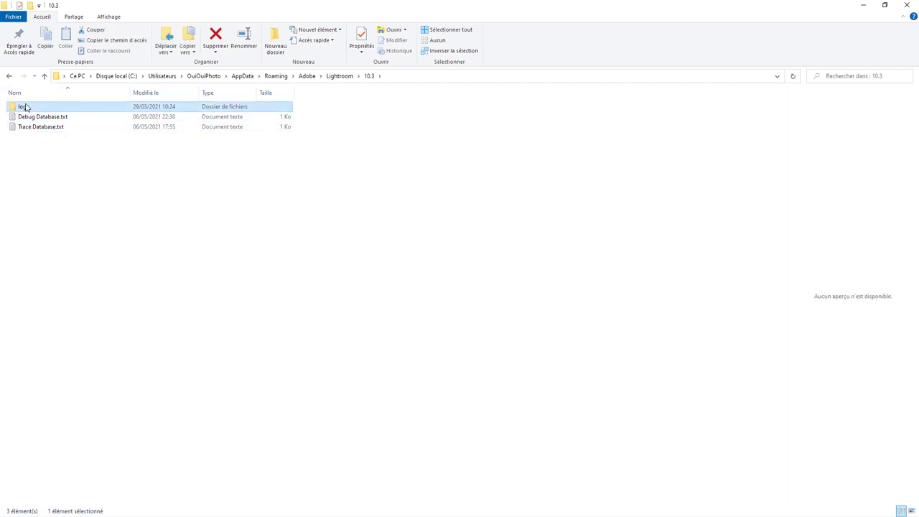
{"action": "left_click", "coordinate": [340, 76]}
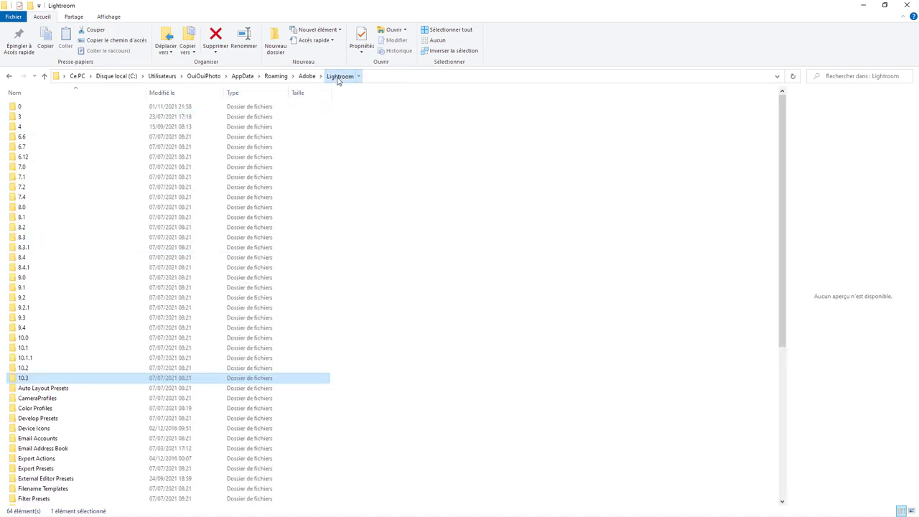
{"action": "left_click", "coordinate": [339, 78]}
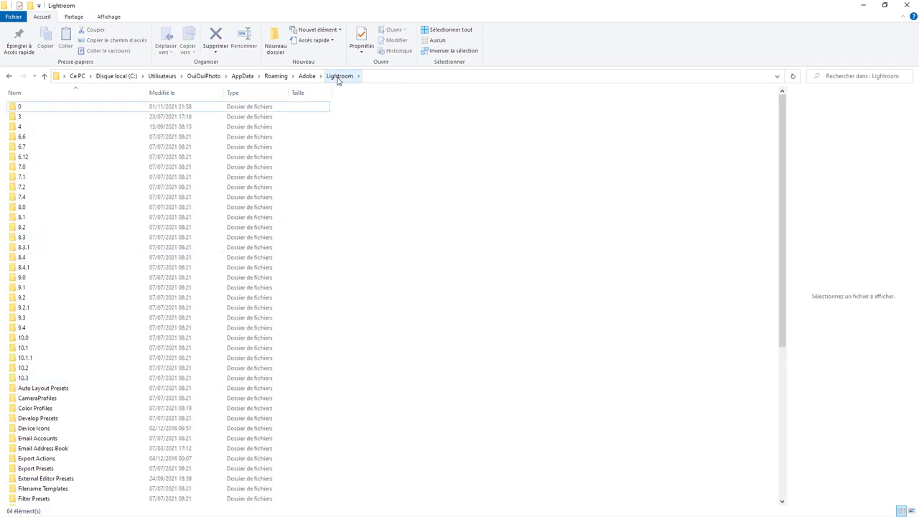
{"action": "left_click", "coordinate": [307, 76]}
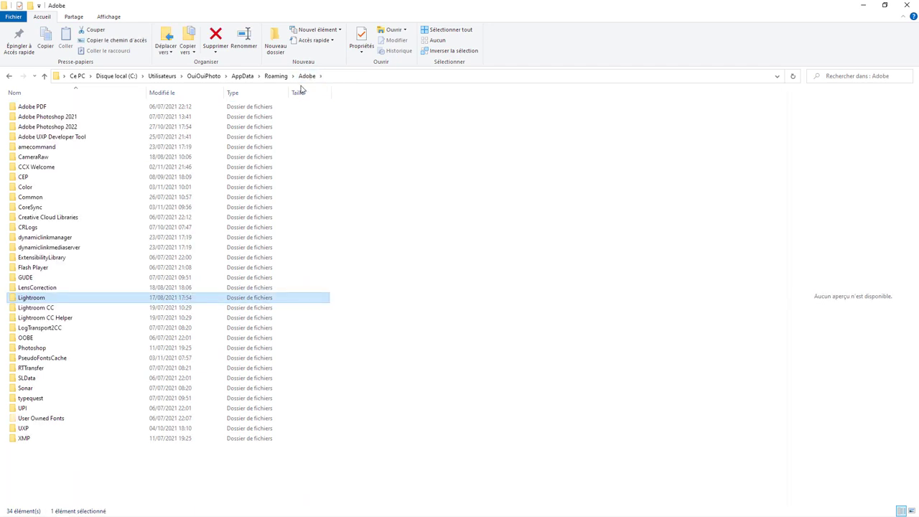
{"action": "double_click", "coordinate": [61, 299]}
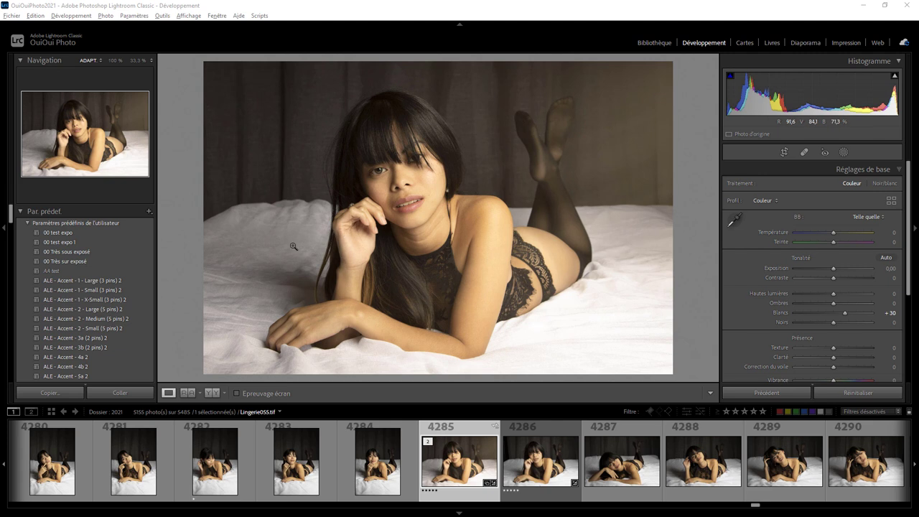
Step: Switch to the Bibliothèque module and open the Edition menu
{"action": "left_click", "coordinate": [643, 43]}
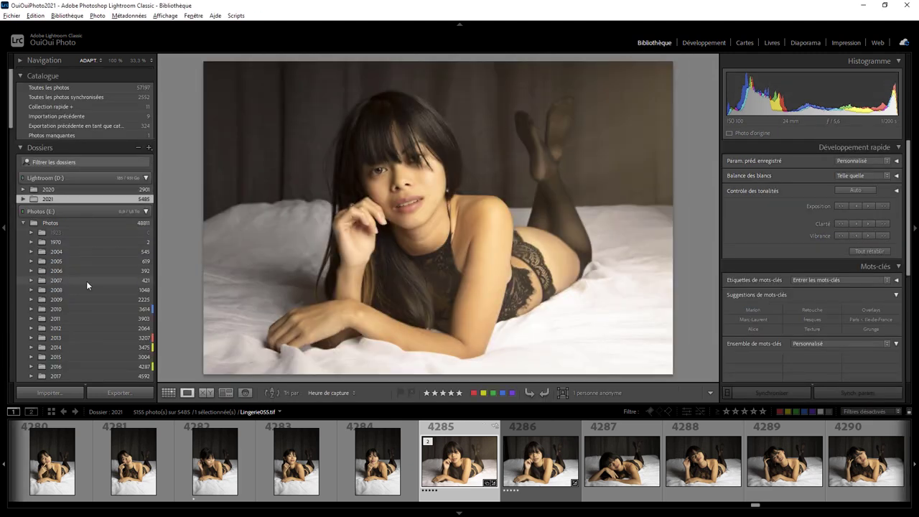
{"action": "left_click", "coordinate": [36, 15]}
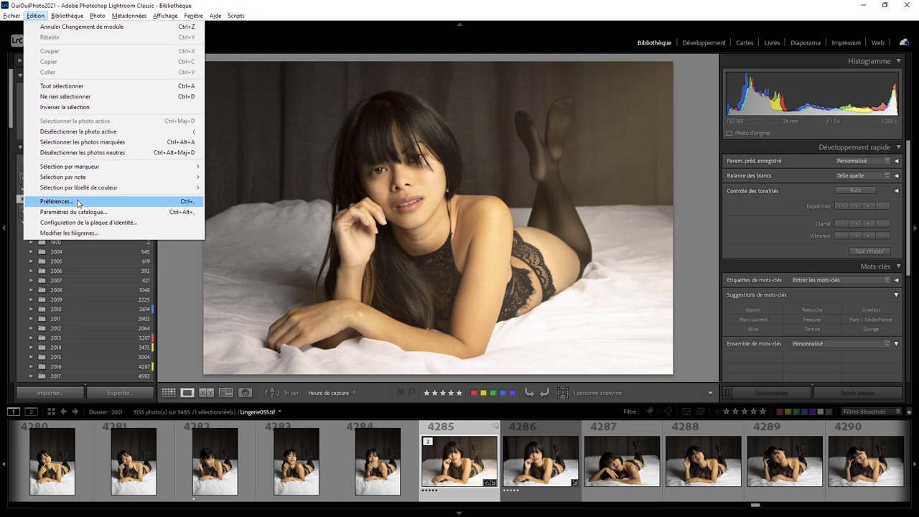
Step: Open Lightroom's Préférences at the Paramètres prédéfinis tab
{"action": "left_click", "coordinate": [78, 202]}
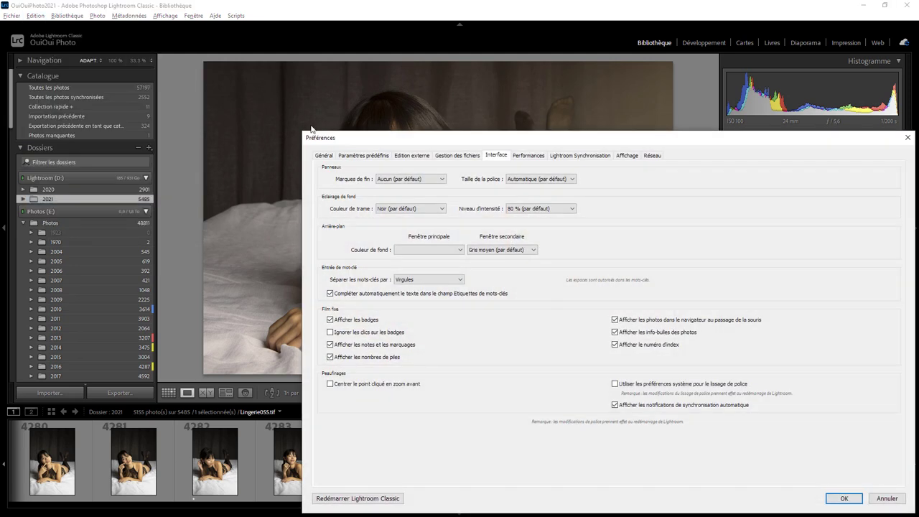
{"action": "left_click", "coordinate": [371, 157]}
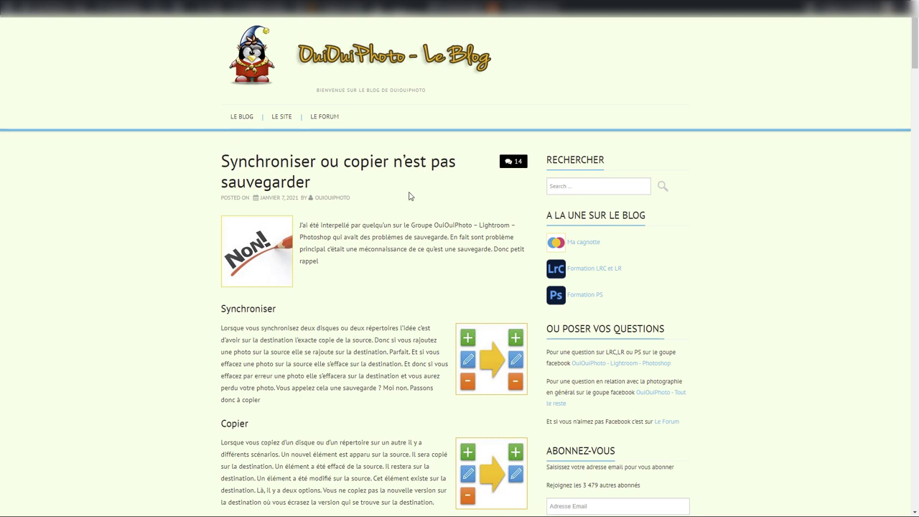
{"action": "scroll", "coordinate": [420, 198], "scroll_direction": "down", "scroll_amount": 1}
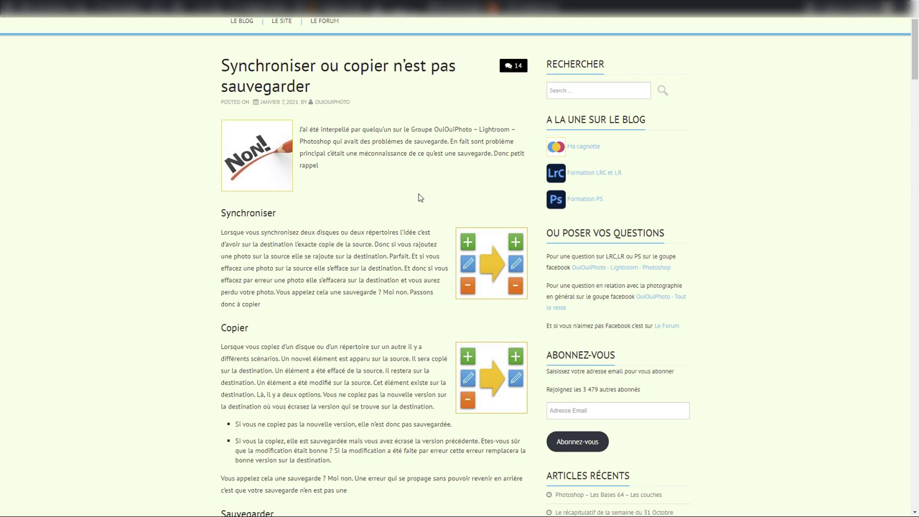
{"action": "scroll", "coordinate": [420, 198], "scroll_direction": "down", "scroll_amount": 1}
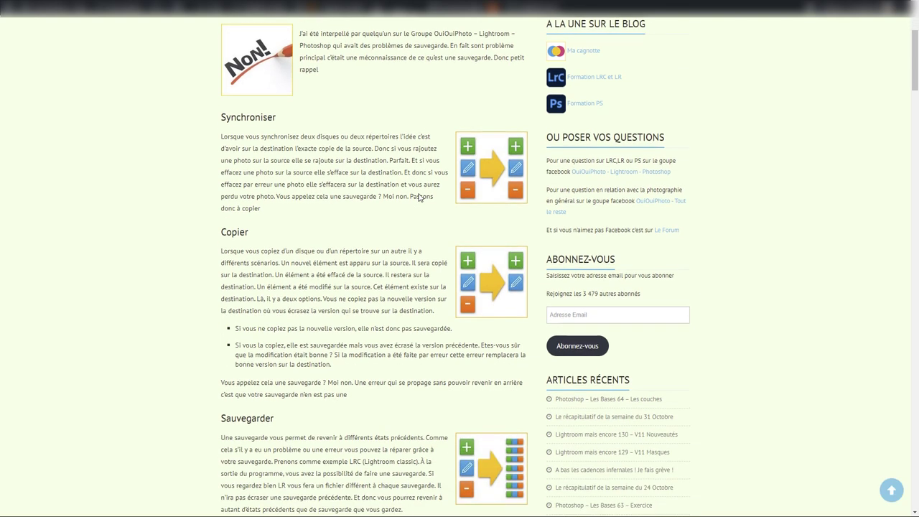
{"action": "scroll", "coordinate": [421, 199], "scroll_direction": "down", "scroll_amount": 1}
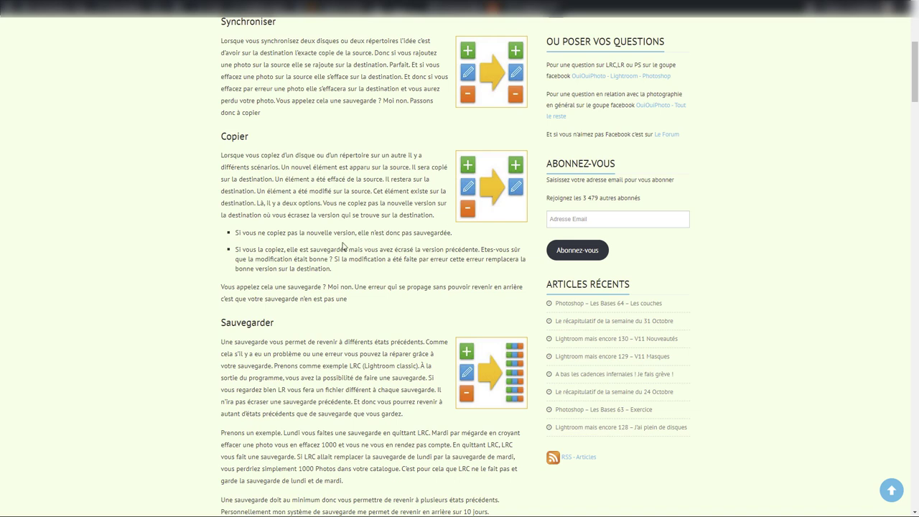
{"action": "scroll", "coordinate": [344, 246], "scroll_direction": "up", "scroll_amount": 4}
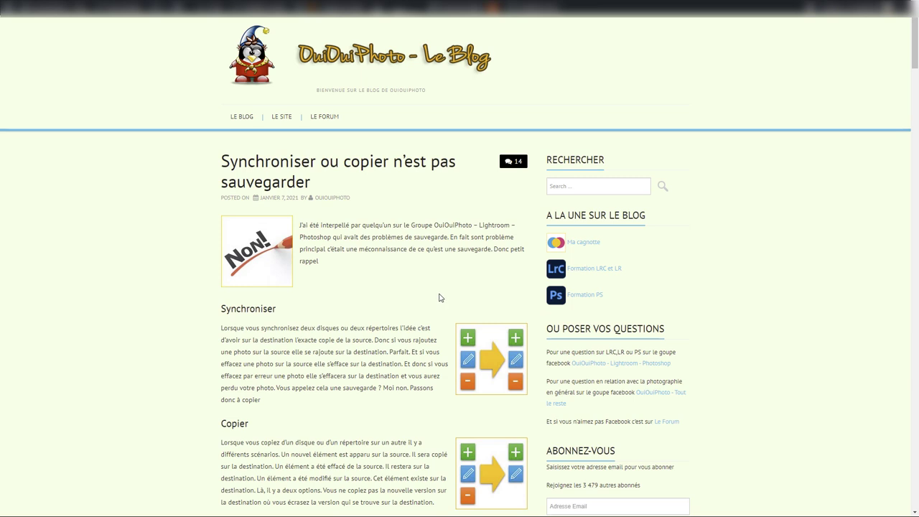
{"action": "scroll", "coordinate": [440, 297], "scroll_direction": "down", "scroll_amount": 2}
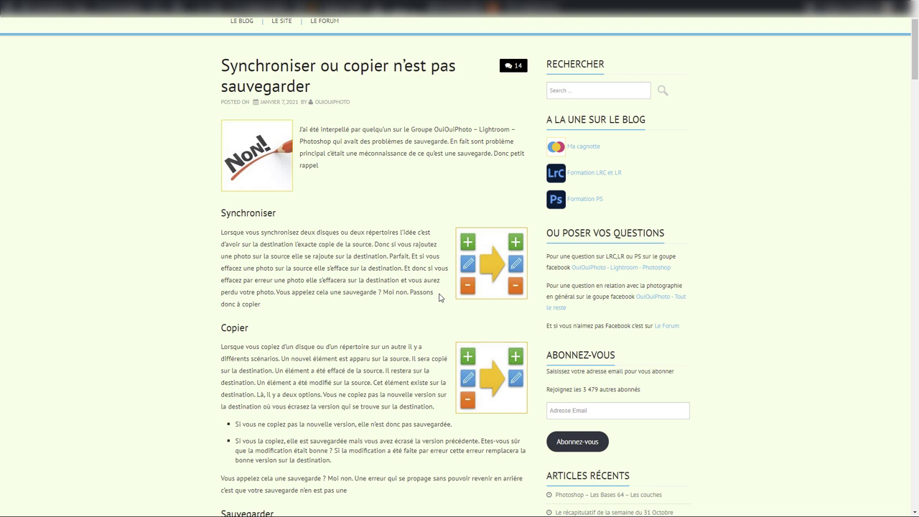
{"action": "scroll", "coordinate": [425, 315], "scroll_direction": "down", "scroll_amount": 4}
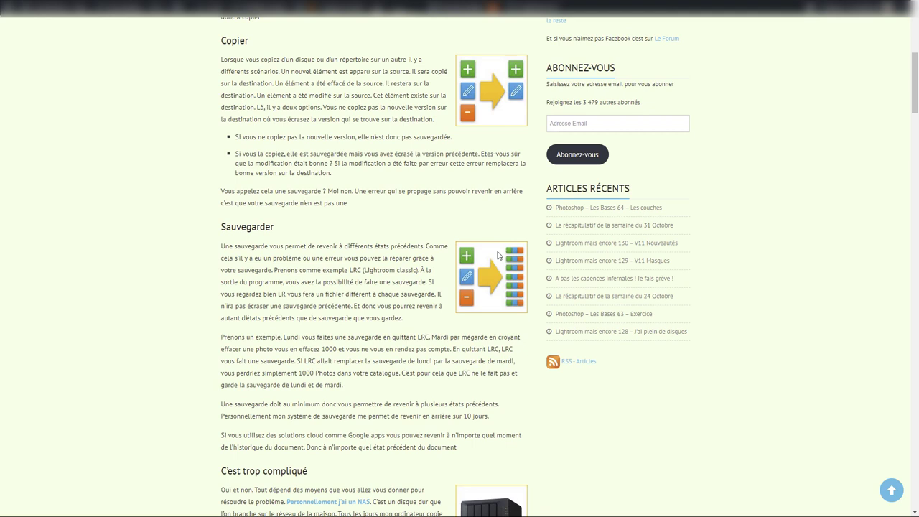